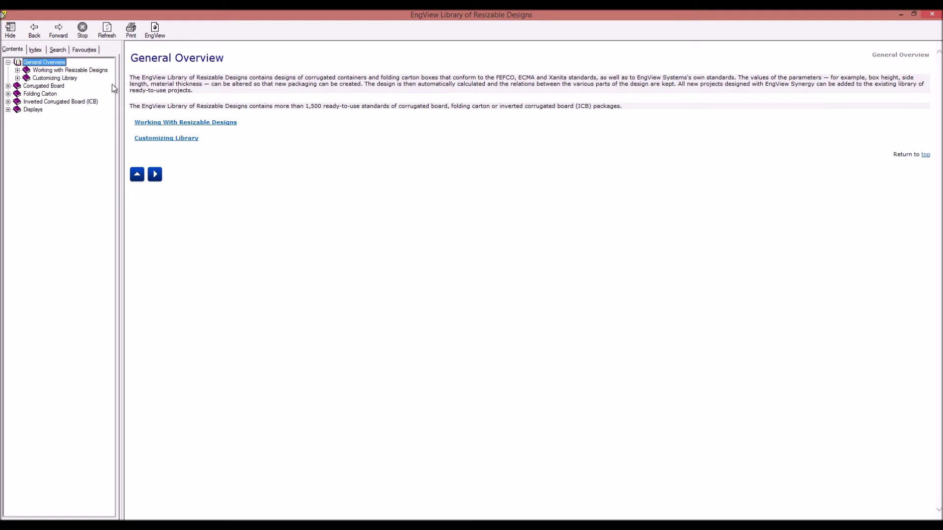
- Browse Inverted Corrugated Board > Xanita Code Designs > XB1 Displays > XB12 Floor Displays
click(92, 102)
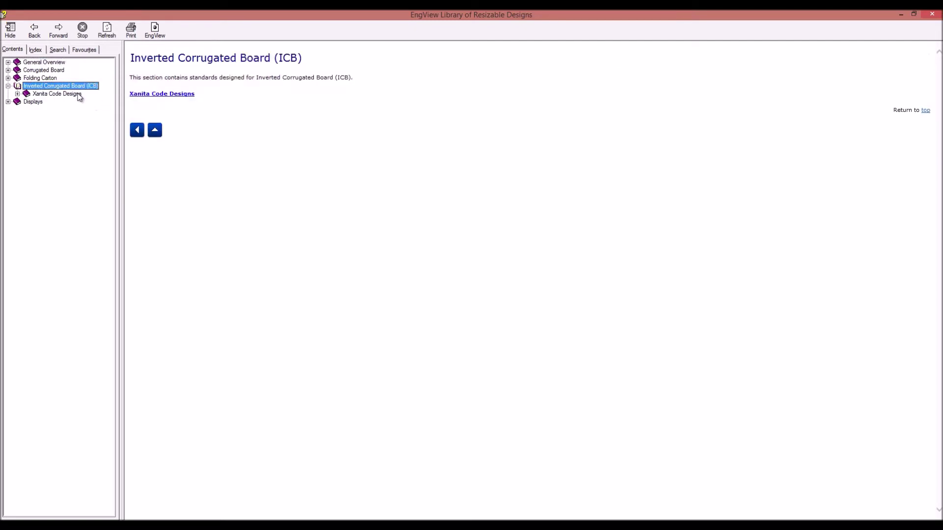
click(79, 94)
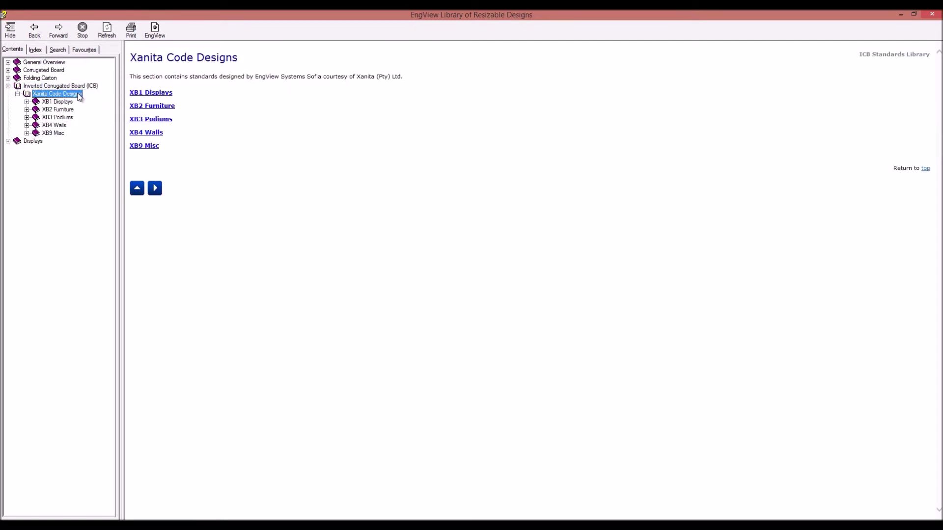
click(136, 94)
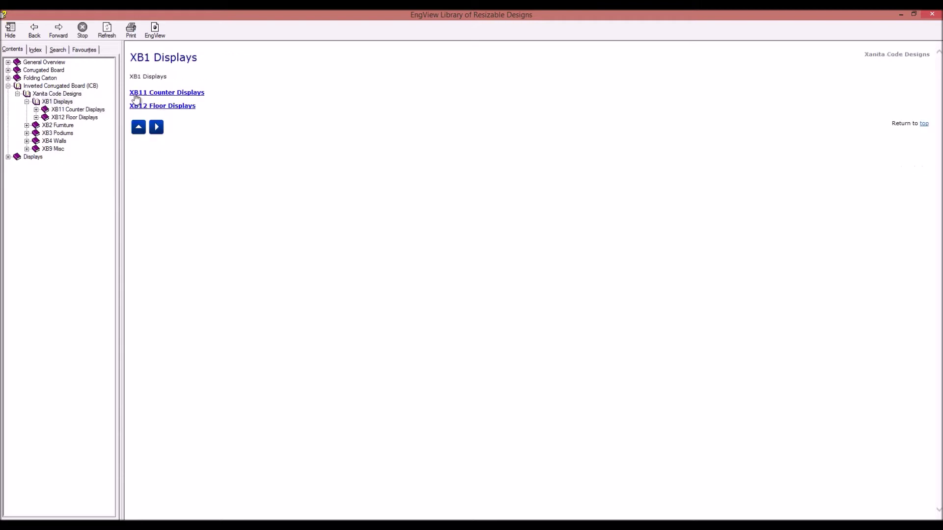
click(137, 107)
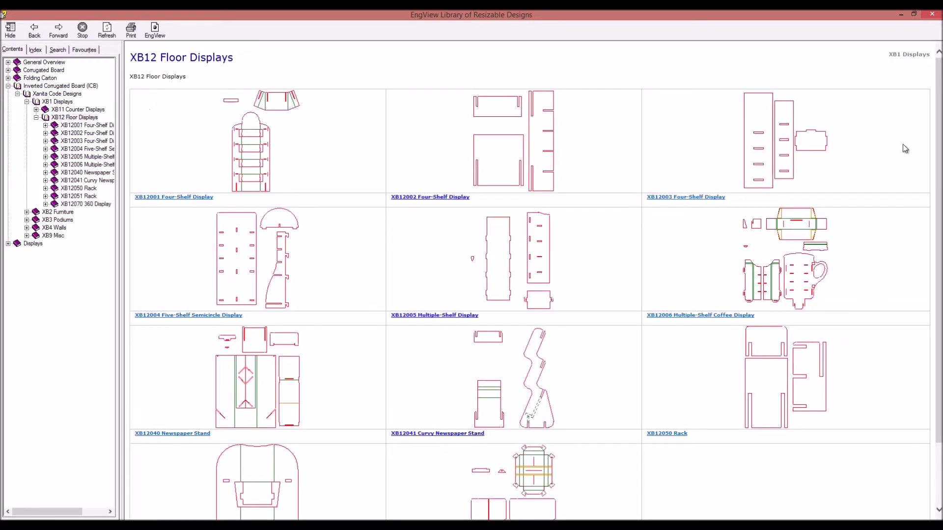
scroll(936, 149, down, 3)
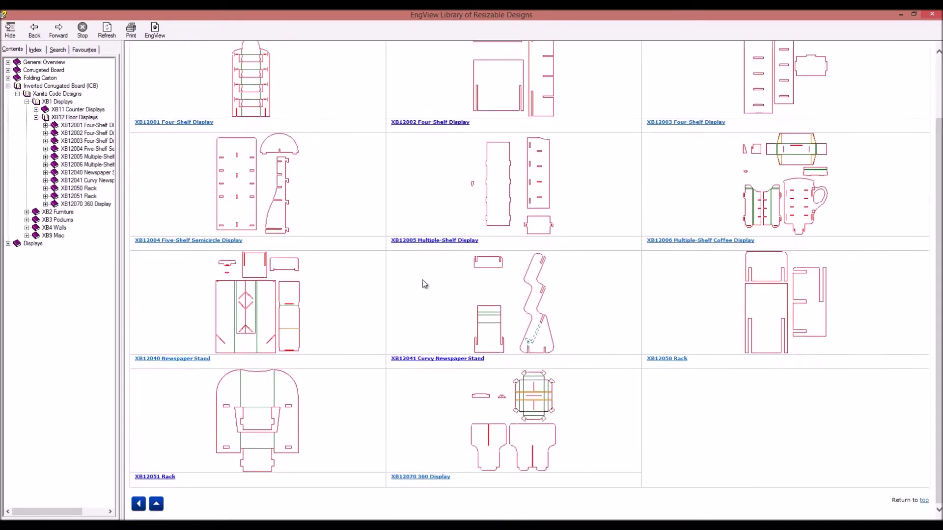
- Open the XB12051 Rack design as an Illustrator file
click(164, 477)
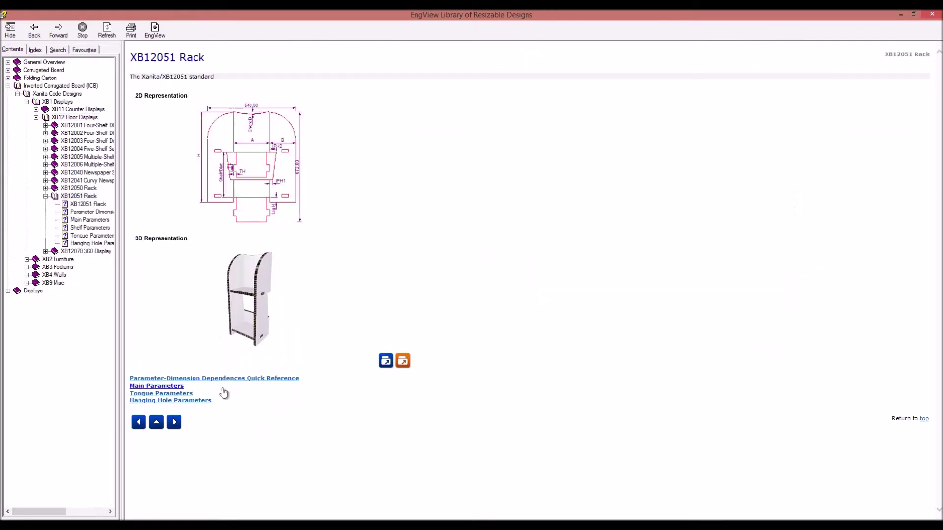
click(407, 362)
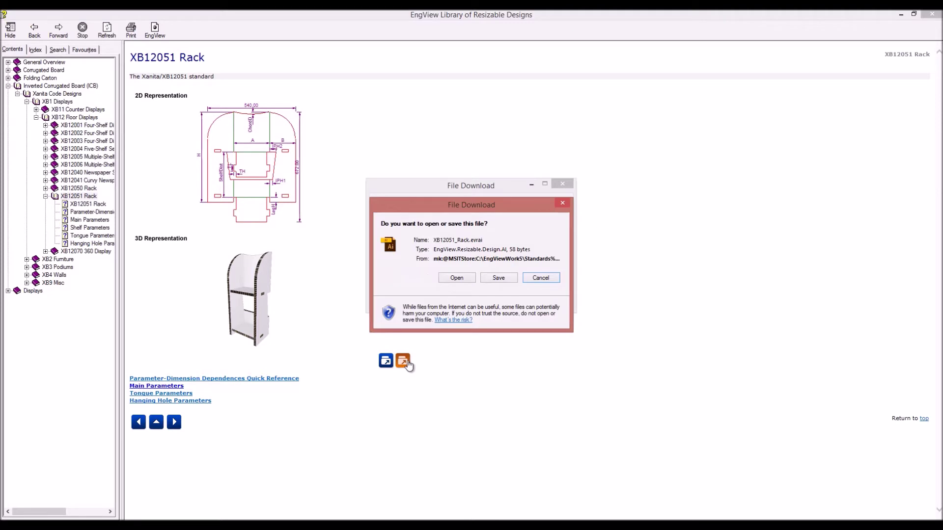
click(448, 278)
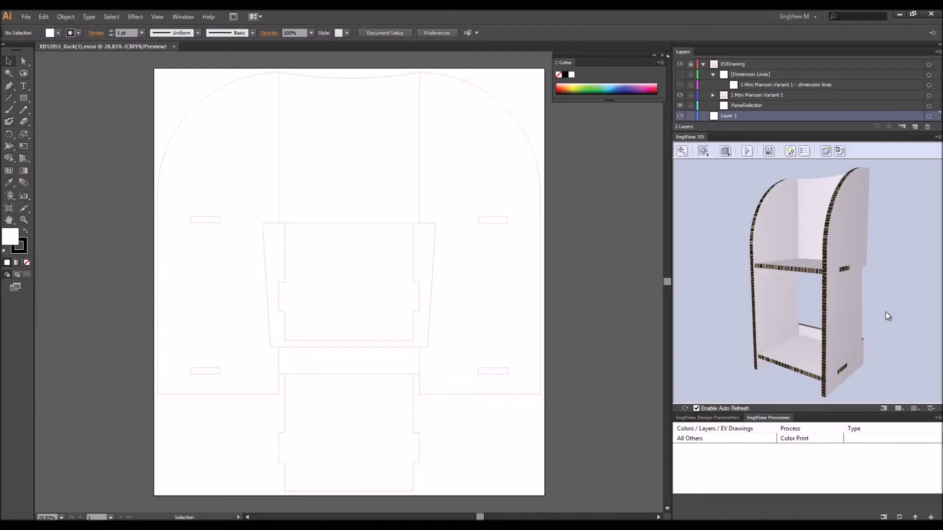
- Animate the 3D rack unfolding into its flat layout and tilt the view down onto it
mouse_move(883, 318)
mouse_down()
mouse_move(940, 315)
mouse_move(884, 319)
mouse_up()
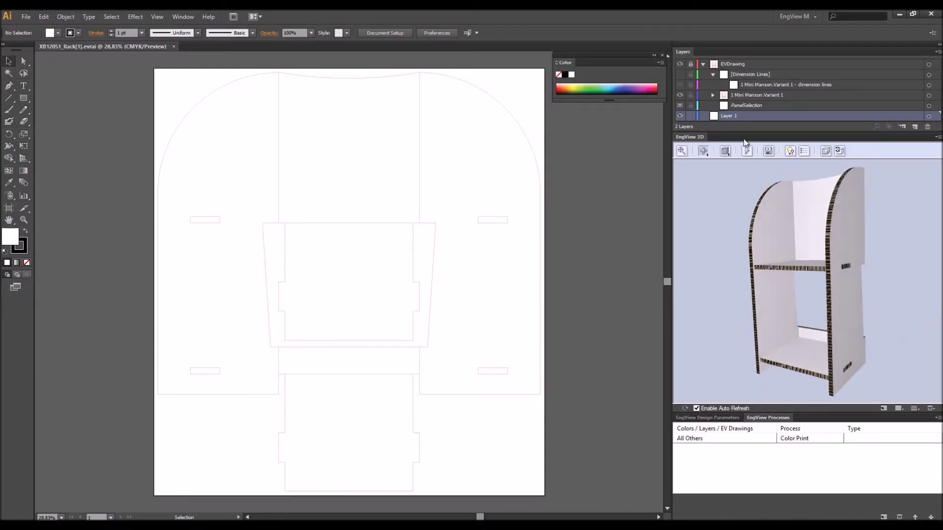
click(754, 154)
click(791, 166)
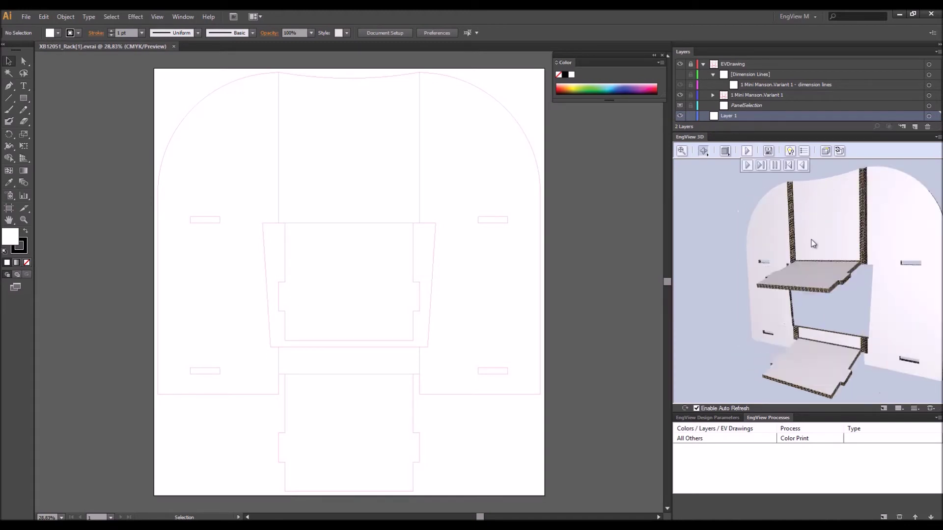
drag(830, 216, 795, 199)
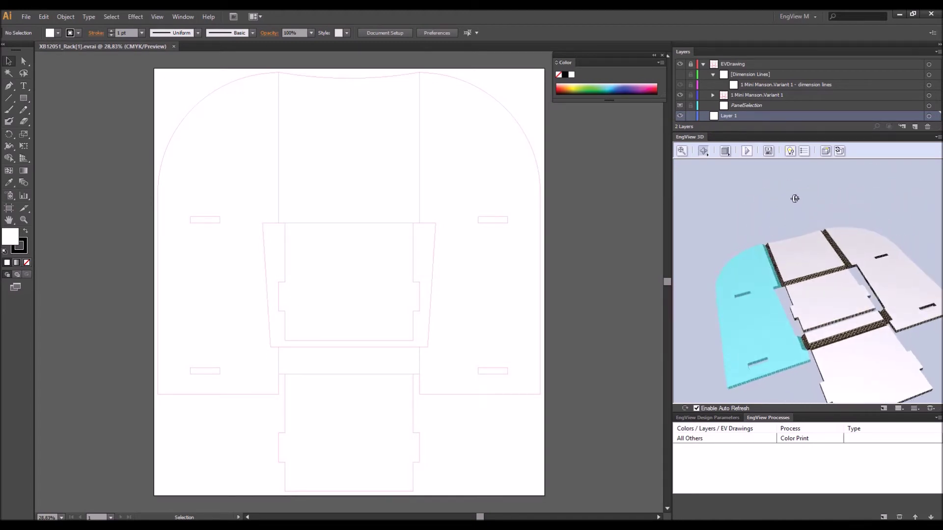
- Zoom in on the flat layout's left panel, then zoom back out
click(705, 152)
click(708, 169)
click(739, 266)
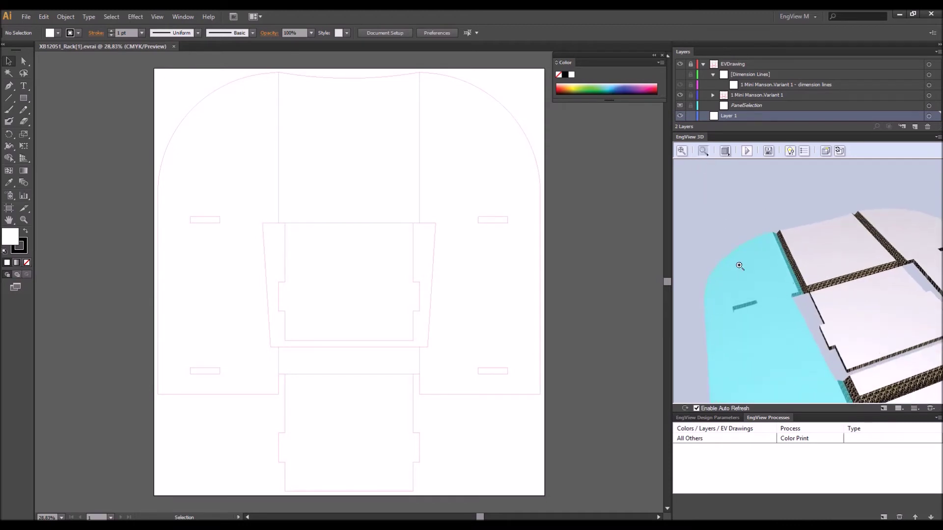
scroll(859, 283, up, 2)
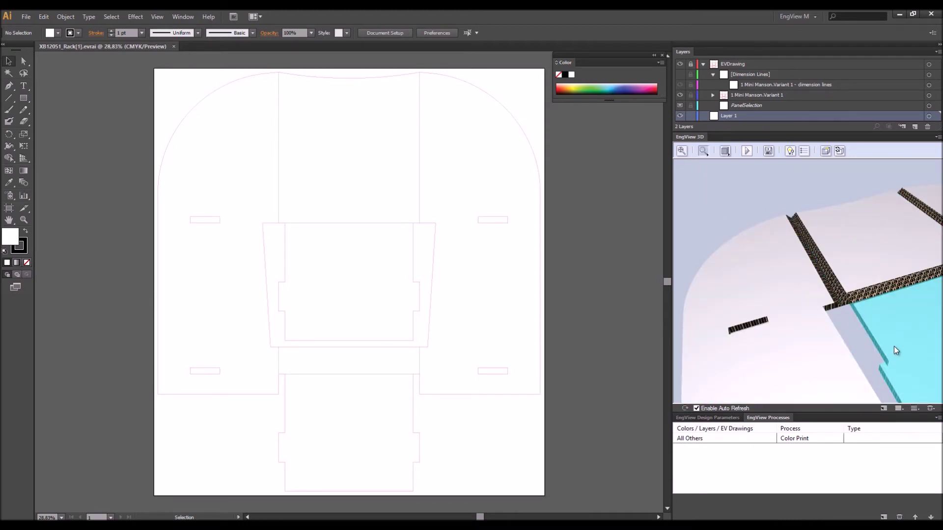
scroll(771, 262, down, 3)
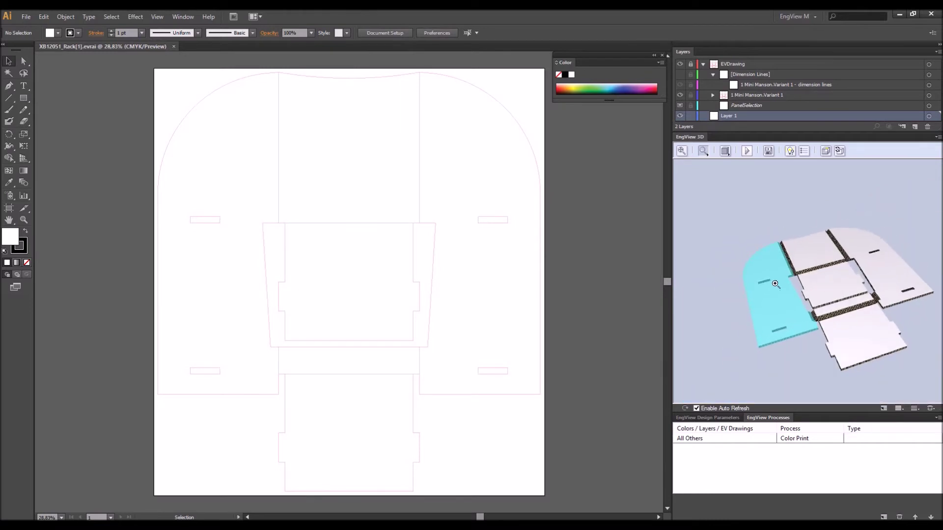
click(745, 151)
- Fold the 3D preview back into the upright rack
click(746, 166)
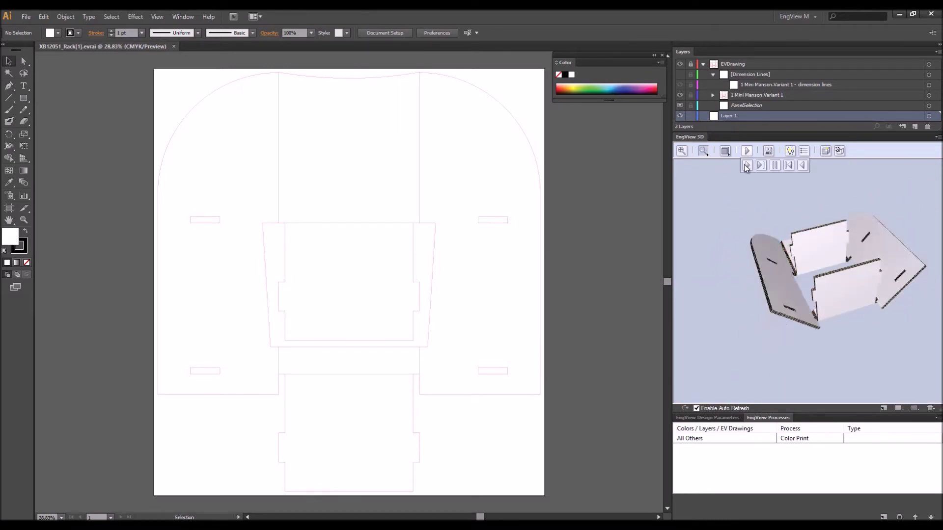
click(706, 153)
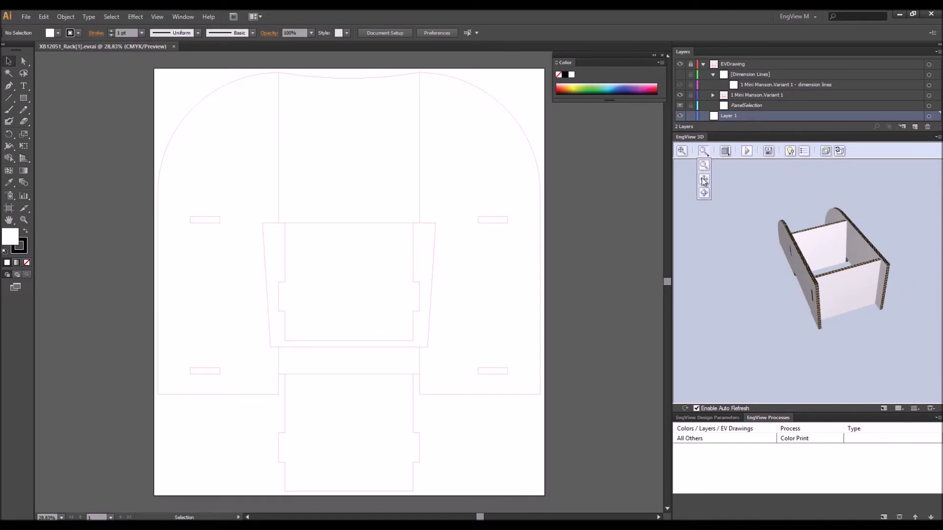
click(704, 194)
- Orbit to an upright front view, select the right side panel, and zoom to fit
drag(730, 254, 834, 298)
drag(741, 249, 864, 285)
click(859, 287)
click(680, 152)
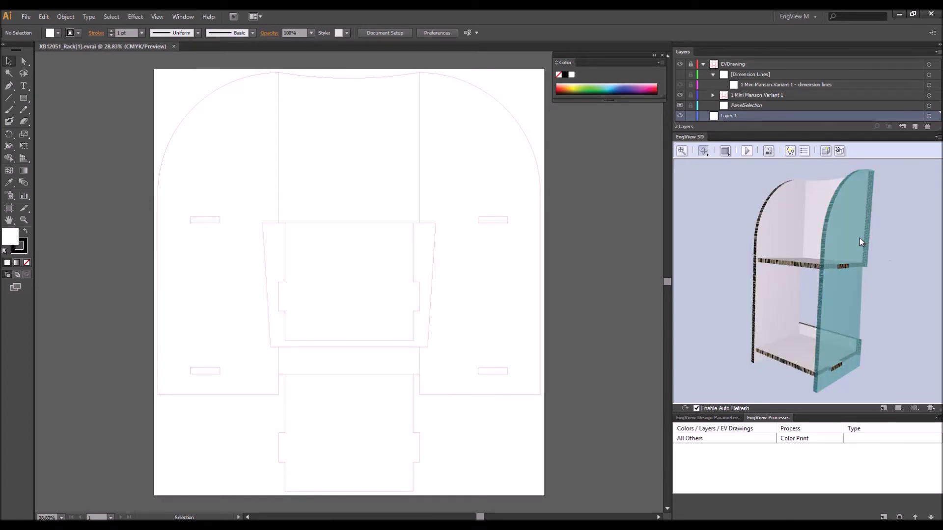
click(25, 17)
- Place the EVC62006 Base Bubbles image at the artboard's top-left and stretch it to the right edge
click(59, 175)
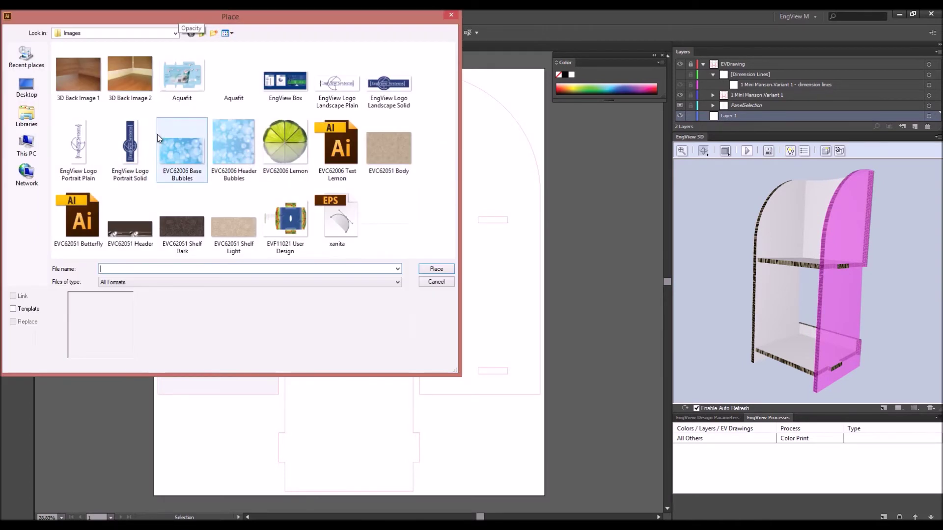
click(169, 151)
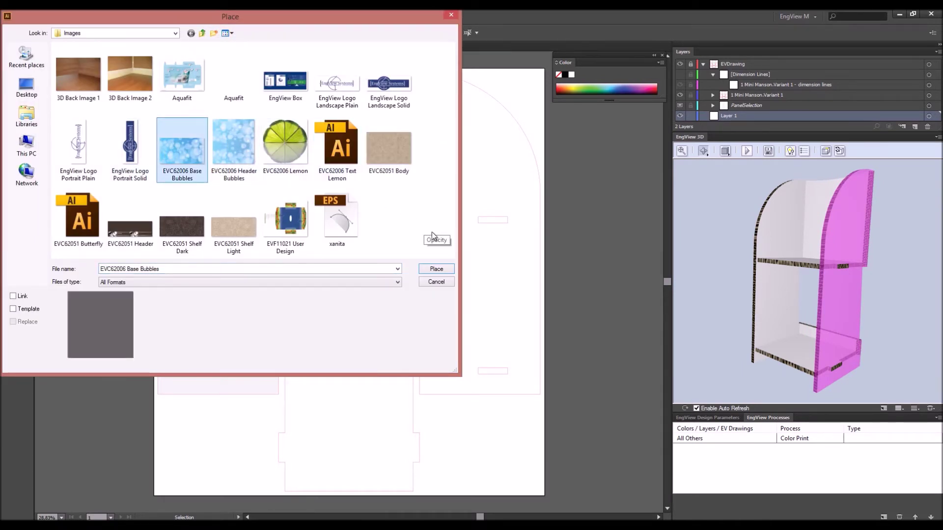
click(437, 269)
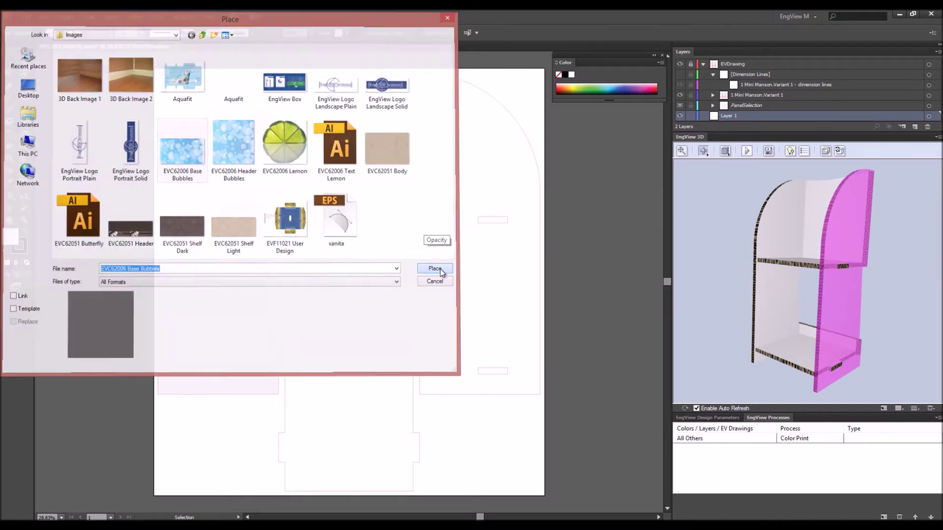
drag(240, 220, 181, 88)
drag(427, 226, 543, 394)
mouse_move(694, 298)
mouse_down()
mouse_move(740, 303)
mouse_move(697, 283)
mouse_up()
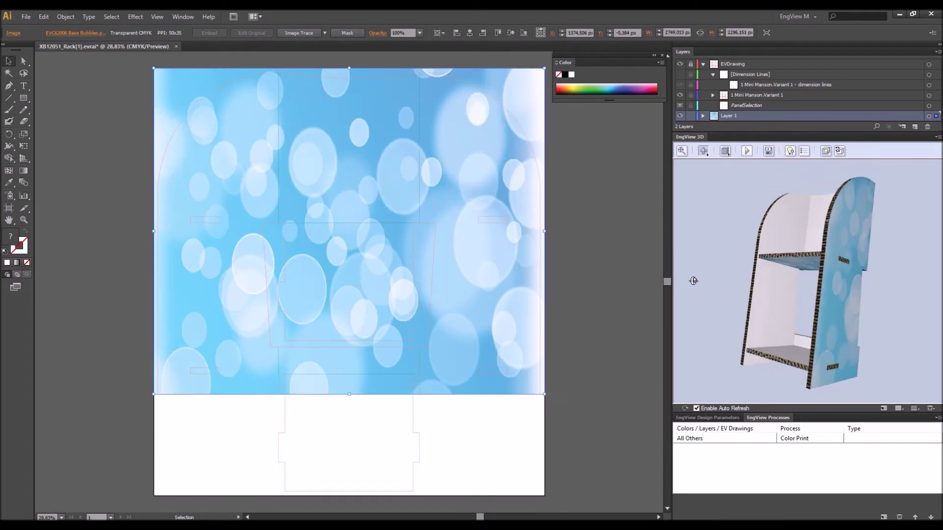
- Add a Rear design variant and type 'Xanita' on its new upper artboard
click(884, 407)
click(445, 277)
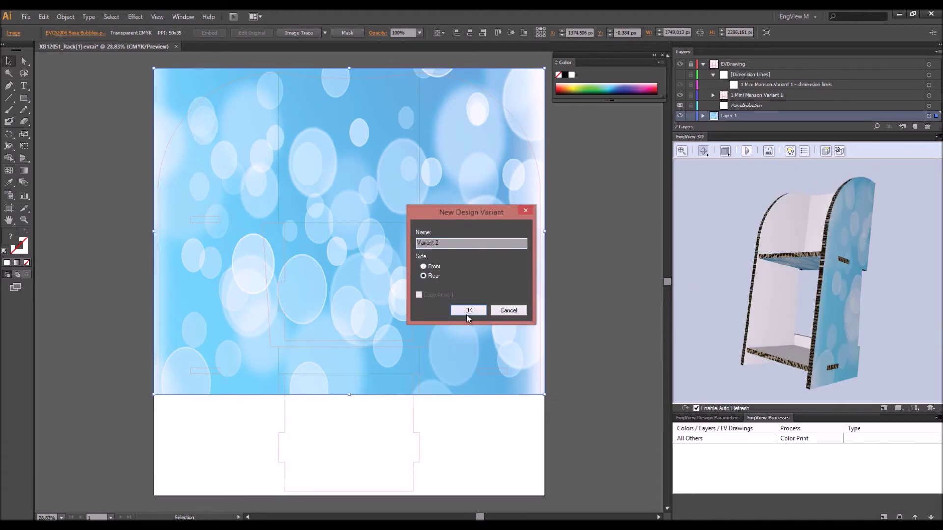
click(467, 312)
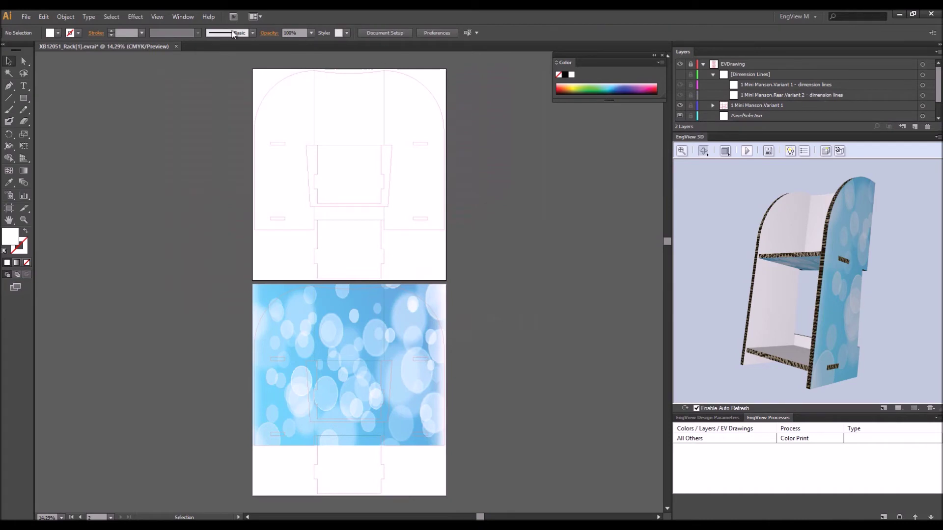
click(23, 85)
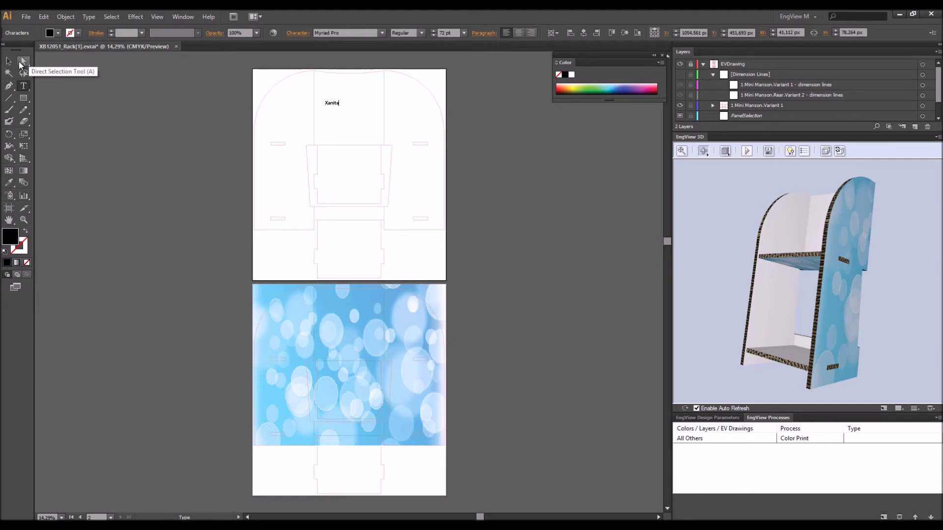
- Enlarge the Xanita text and convert it to outlines
click(8, 61)
drag(339, 108, 373, 124)
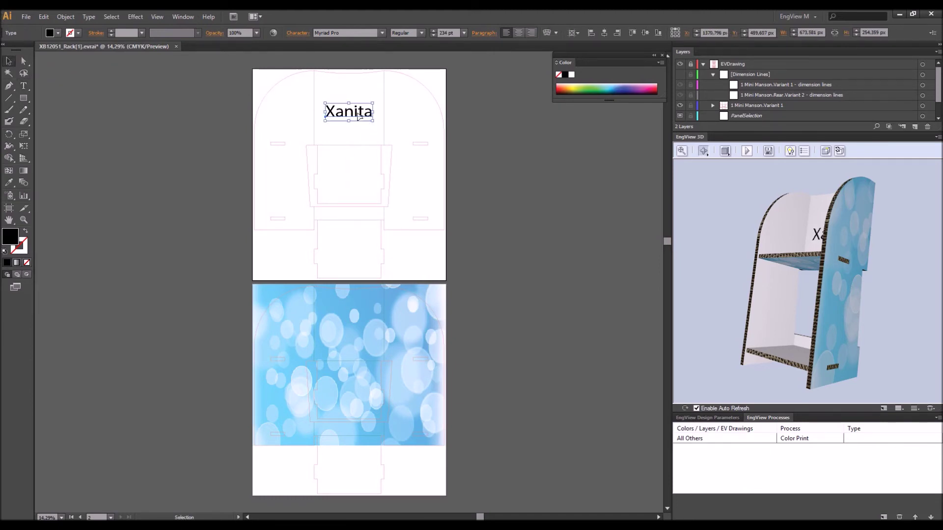
right_click(357, 114)
click(397, 182)
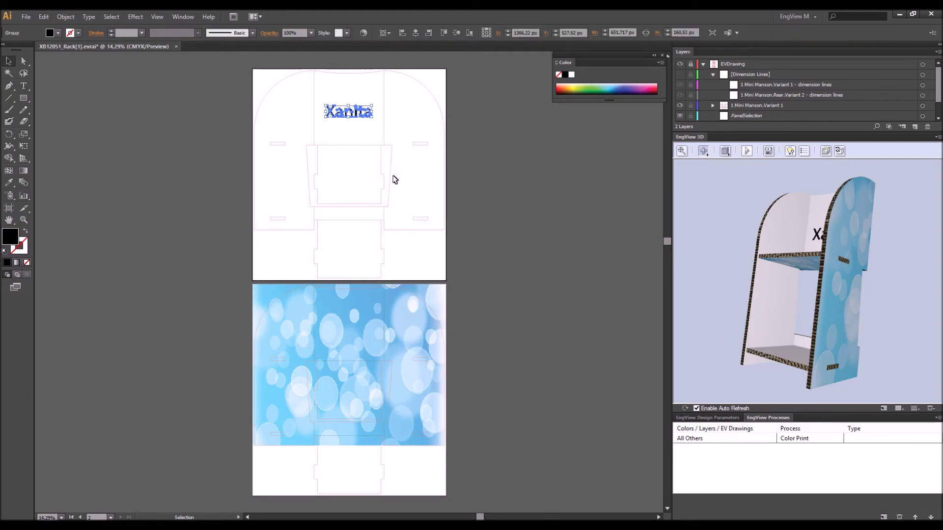
- Mark the Xanita outlines as a cut in EngView 3D and view the cut lettering
click(937, 140)
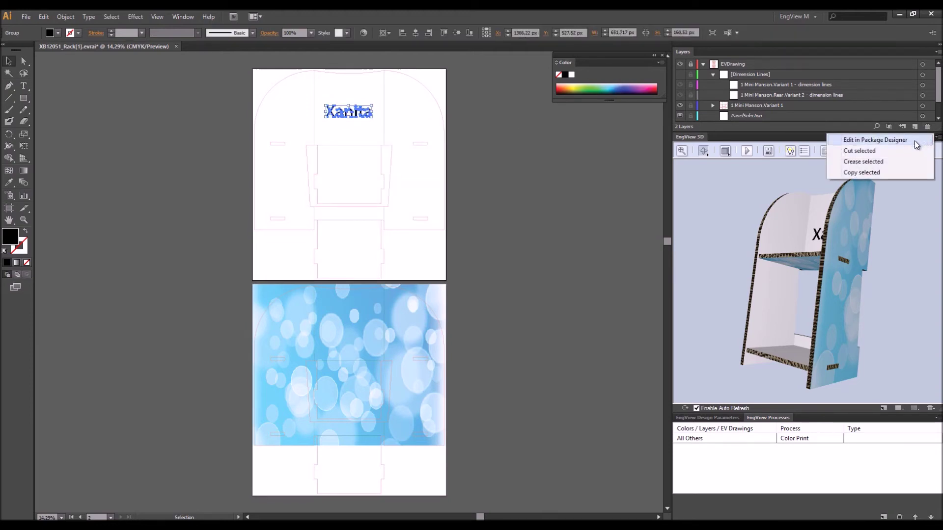
click(900, 152)
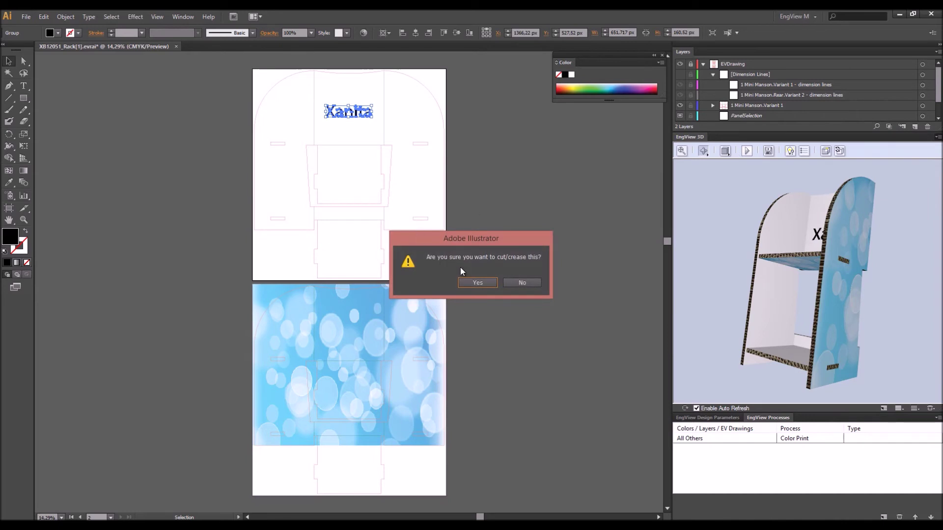
click(476, 283)
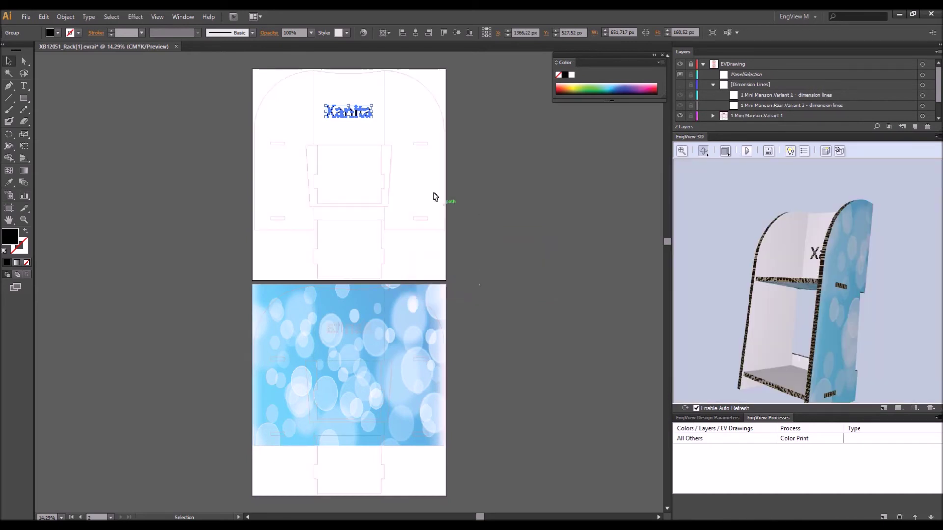
drag(803, 238, 802, 259)
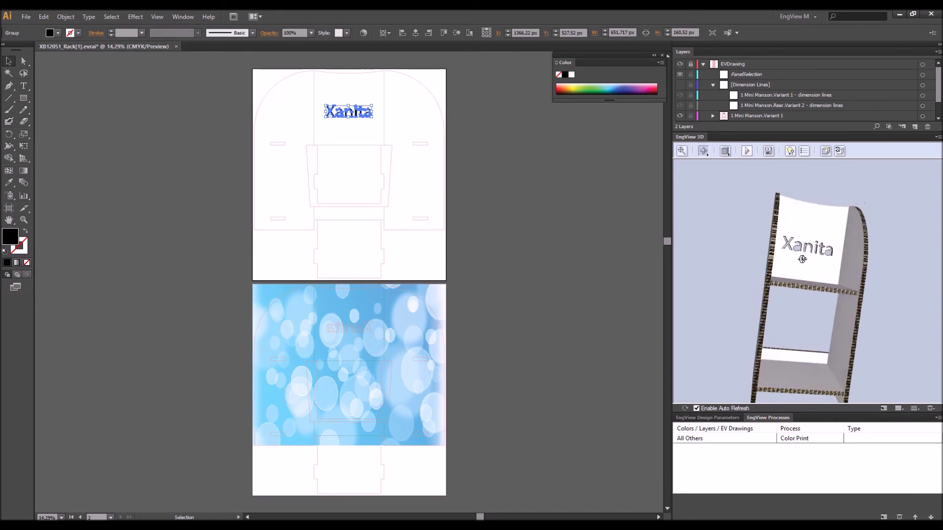
click(7, 262)
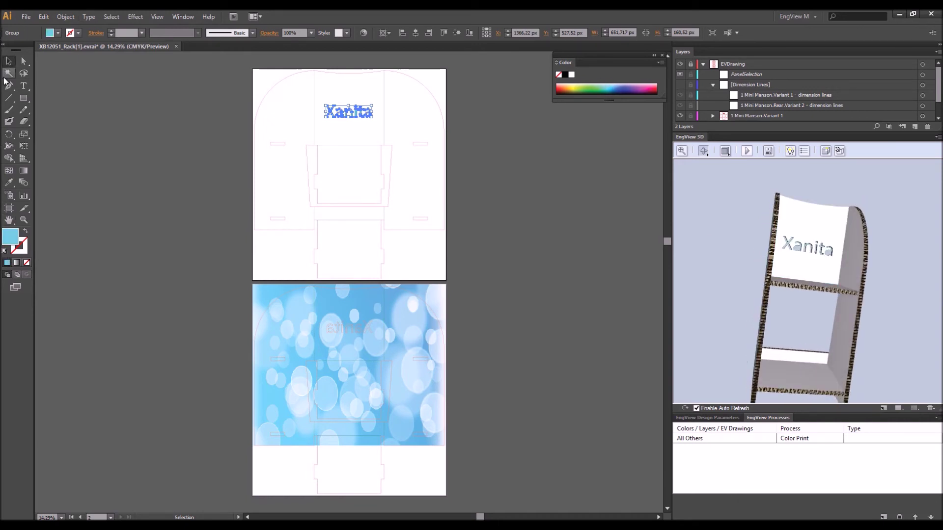
- Draw a light-blue rectangle strip along the bottom centre of the rear artboard
click(23, 98)
key(ctrl+shift+a)
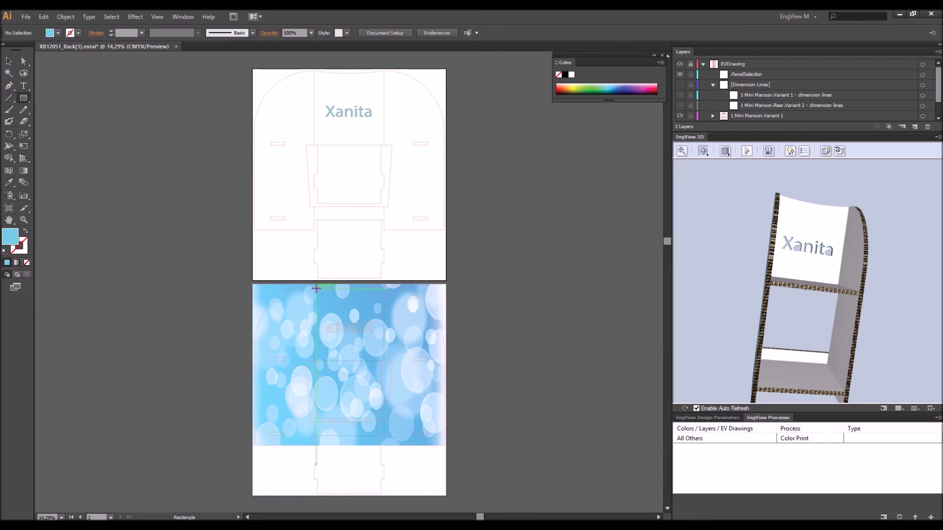
drag(317, 278, 381, 268)
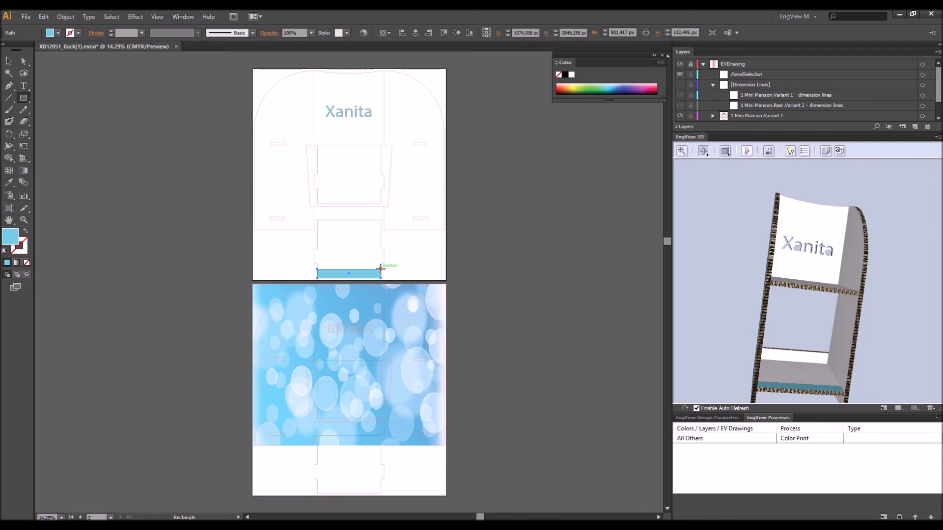
- Stretch the left blue strip up to the artboard top and check it on the 3D rack
drag(718, 279, 696, 269)
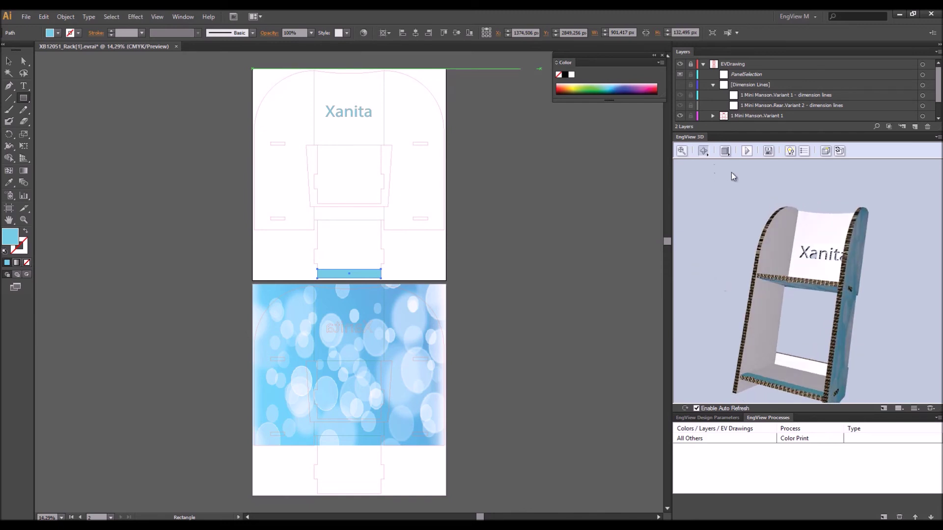
click(751, 390)
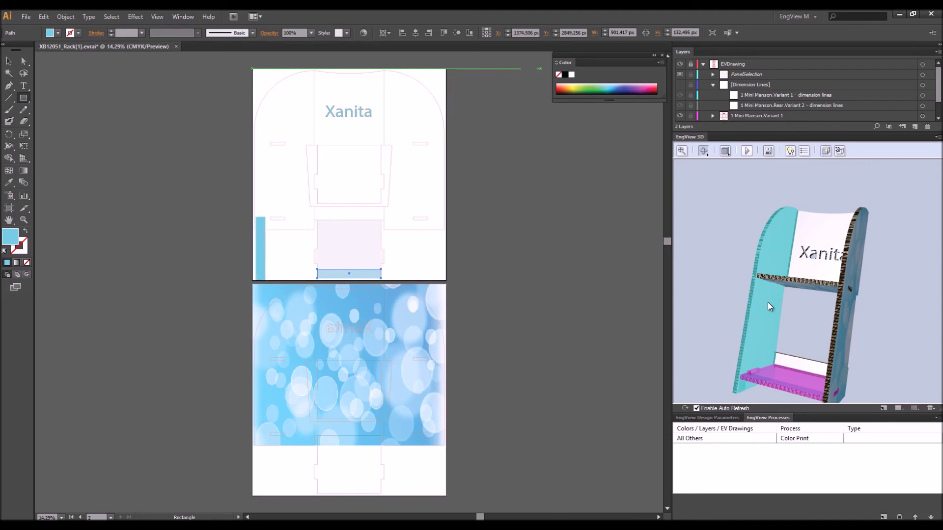
click(9, 63)
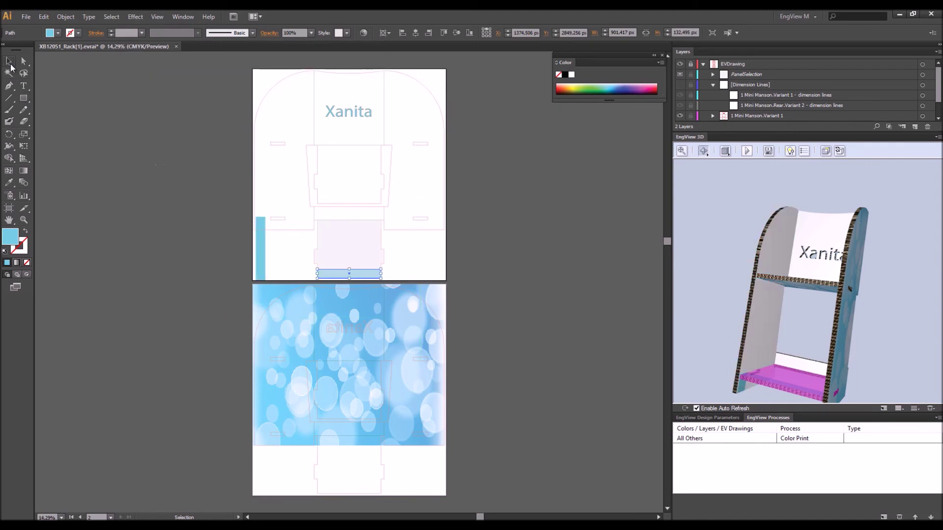
click(261, 226)
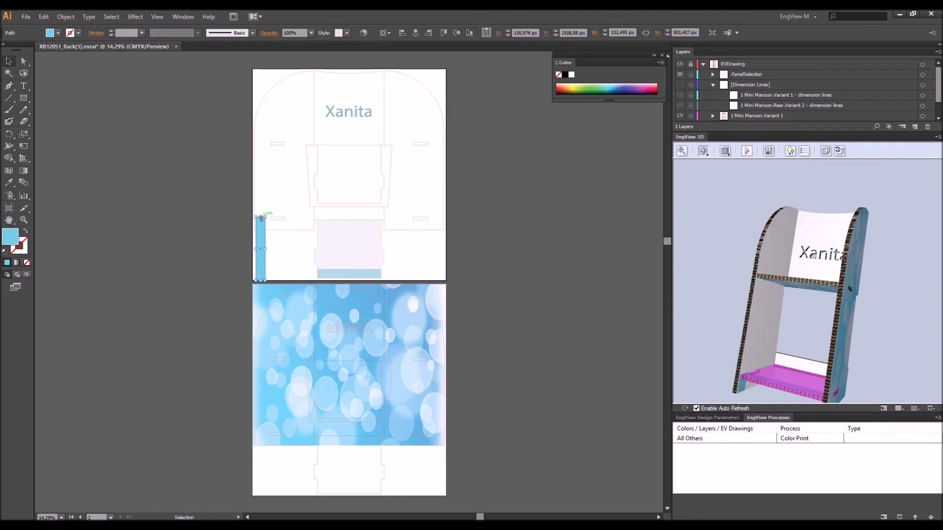
drag(262, 218, 267, 69)
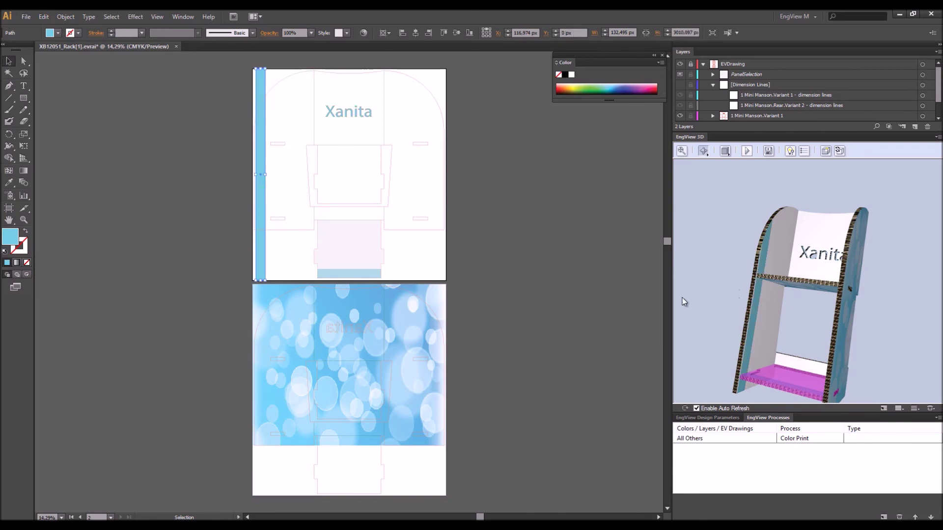
mouse_move(701, 298)
mouse_down()
mouse_move(736, 320)
mouse_move(703, 293)
mouse_up()
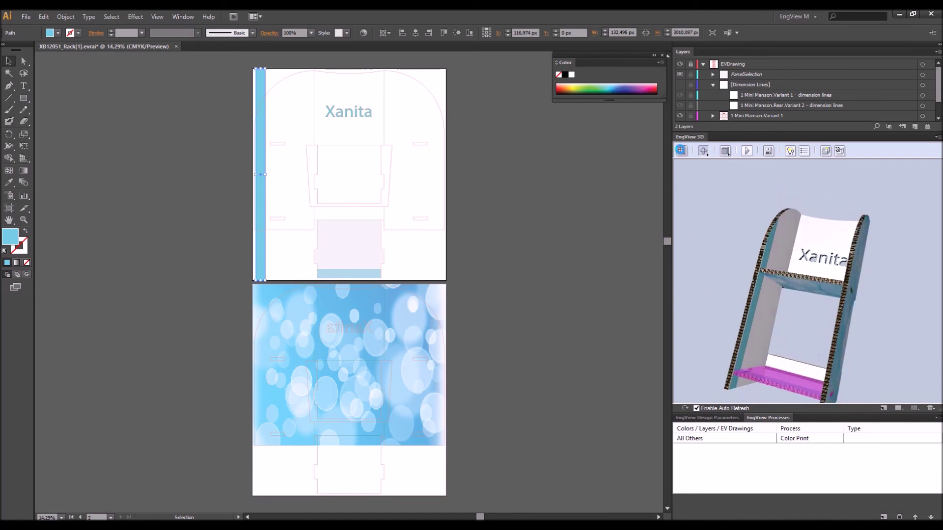
- Orbit the 3D rack to compare the Xanita front with the bubble-printed back
click(788, 253)
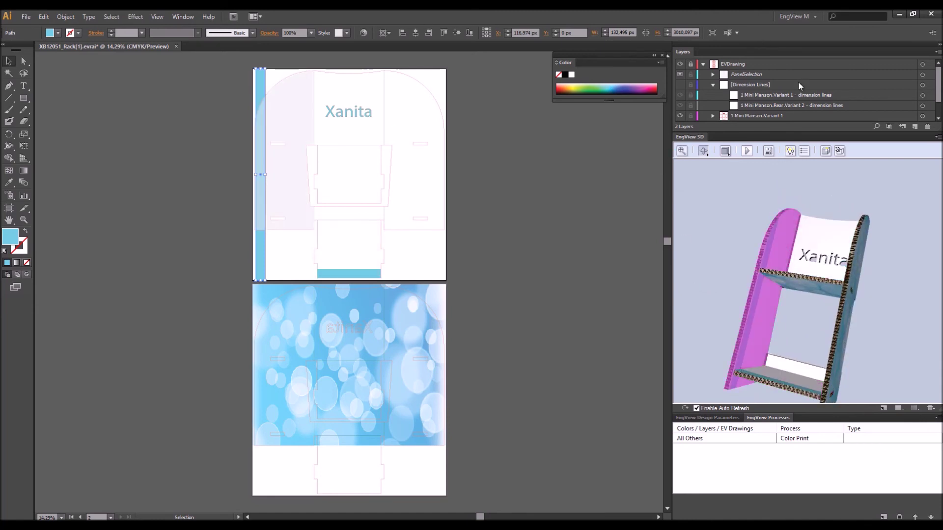
drag(737, 202, 759, 252)
drag(863, 283, 835, 275)
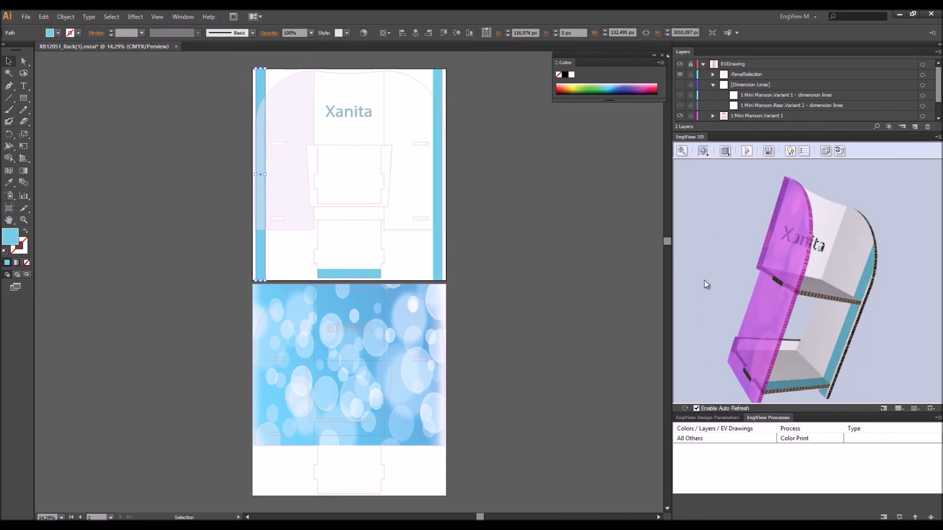
drag(705, 285, 675, 260)
drag(875, 279, 871, 249)
drag(850, 301, 790, 266)
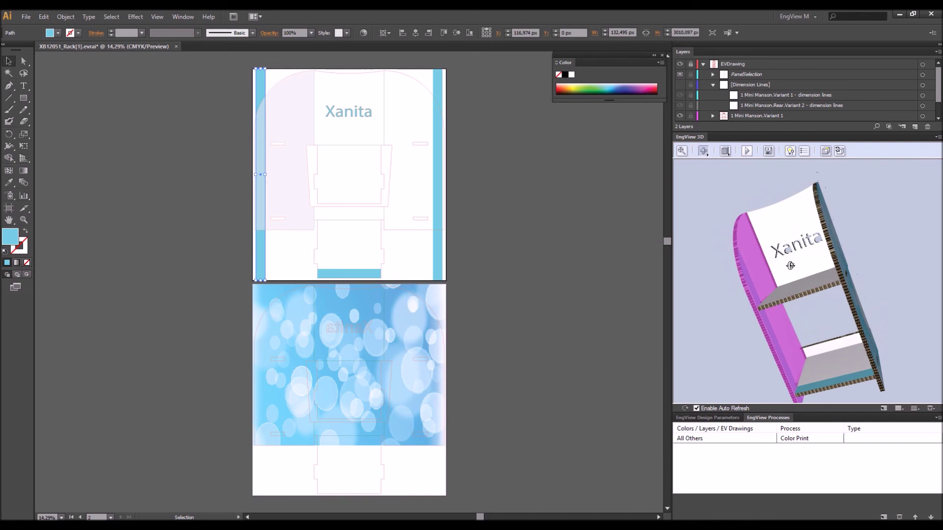